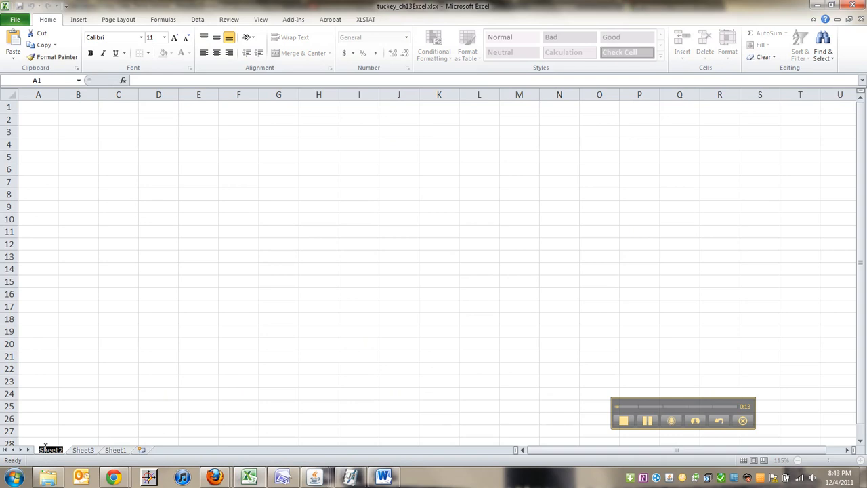
- Rename Sheet2 as "13.1 #15" and select cell A1
type("13.1")
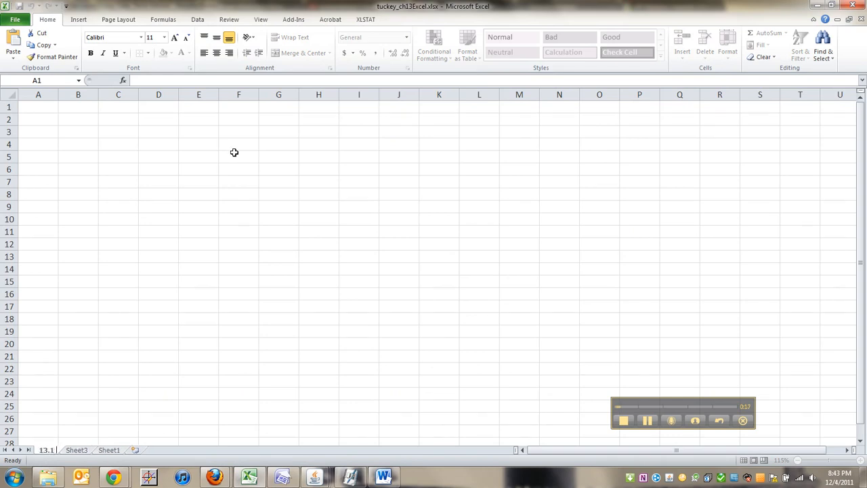
type(" #15")
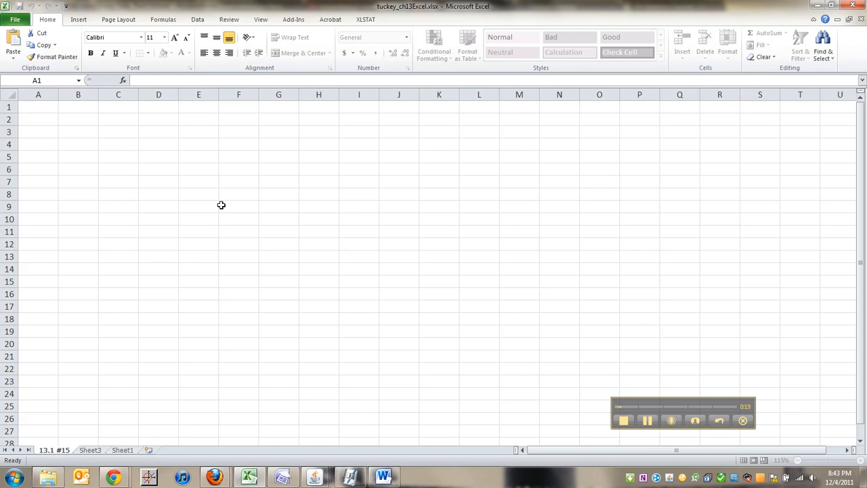
left_click(124, 388)
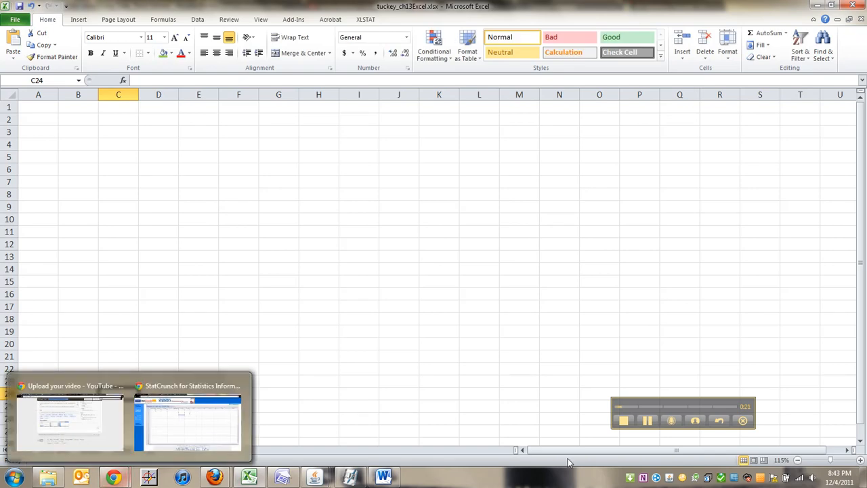
left_click(648, 424)
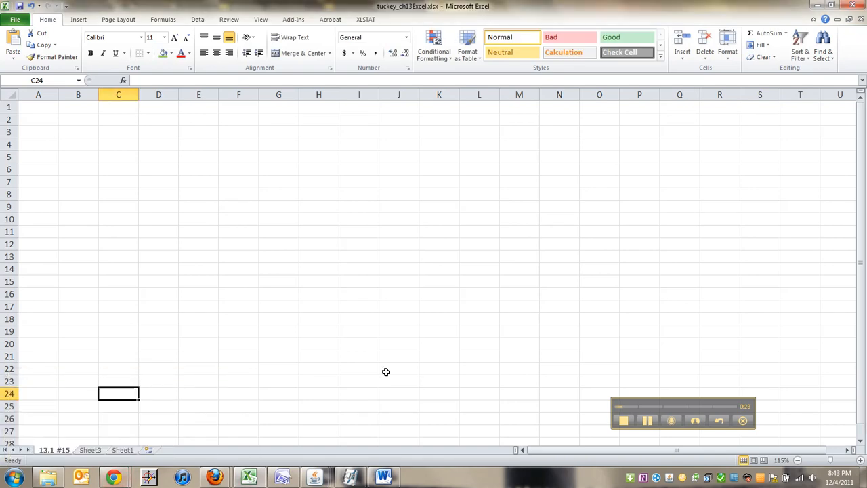
scroll(385, 372, "up", 2, "ctrl")
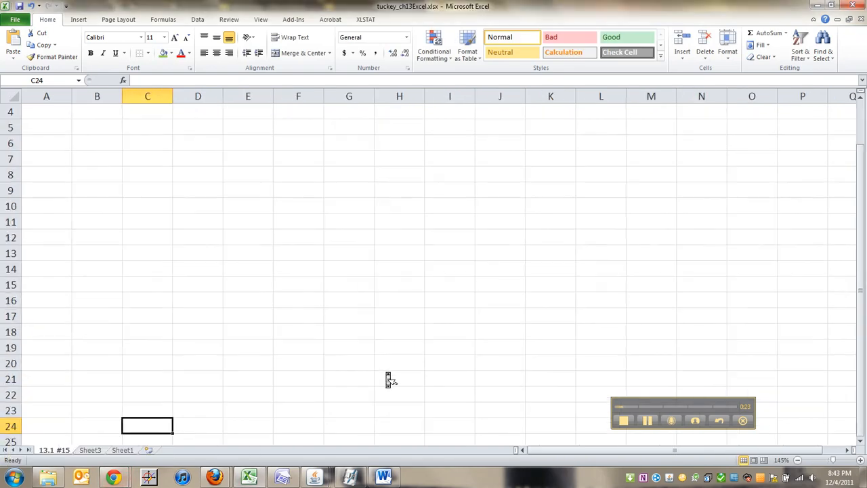
left_click(200, 170)
scroll(201, 173, "up", 1)
left_click(35, 118)
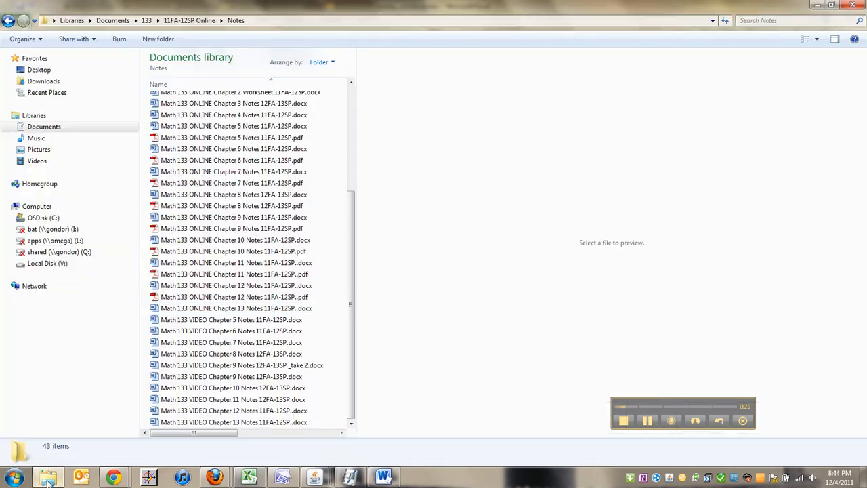
left_click(48, 477)
left_click(145, 20)
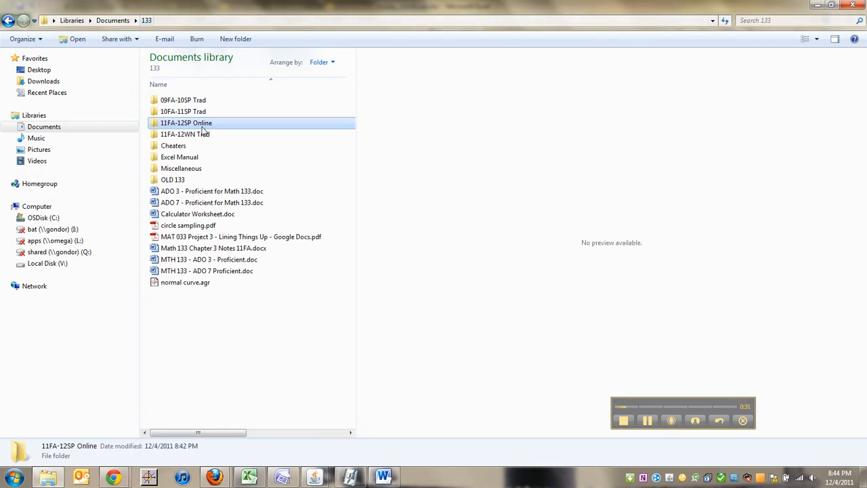
left_click(817, 5)
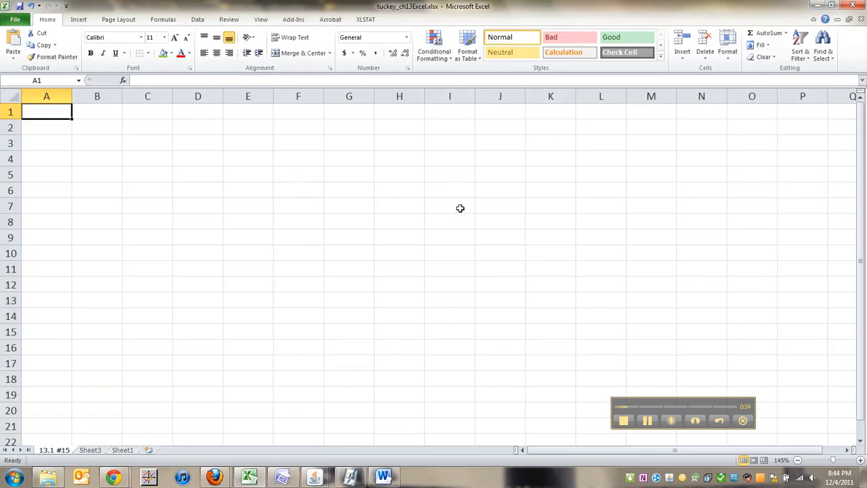
- Switch to StatCrunch in Chrome and load the Chapter 13 data set 13_1_15.txt
left_click(124, 479)
left_click(208, 434)
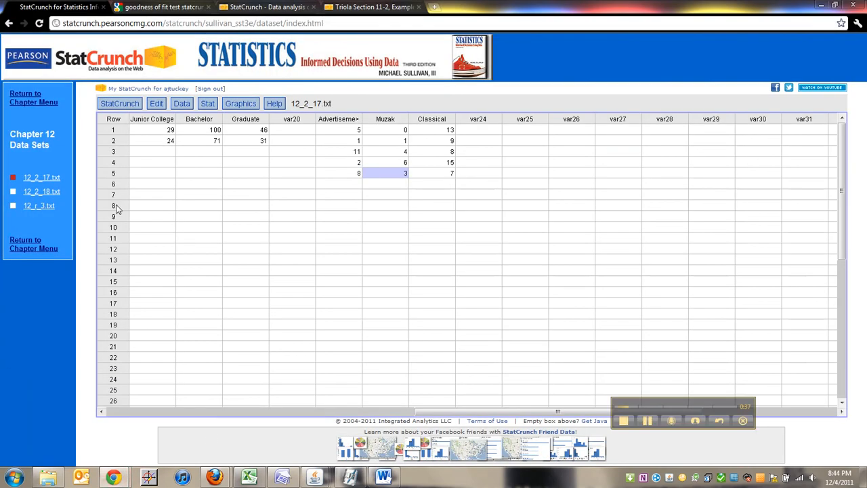
left_click(43, 103)
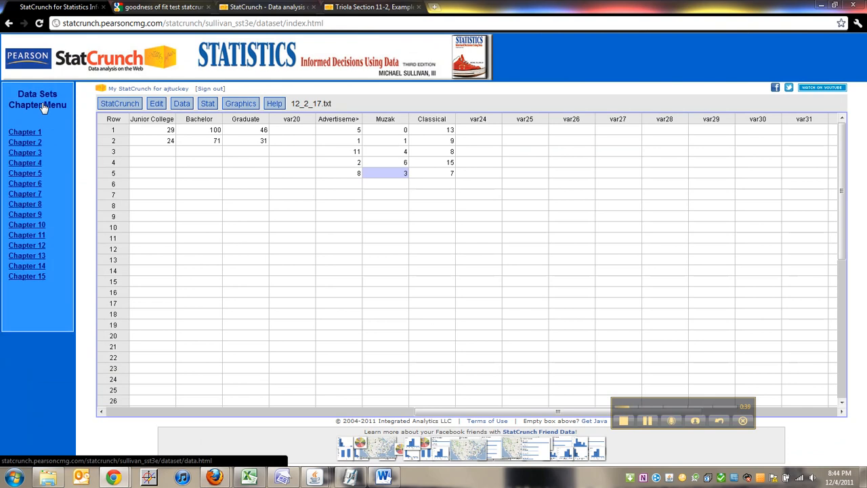
left_click(34, 256)
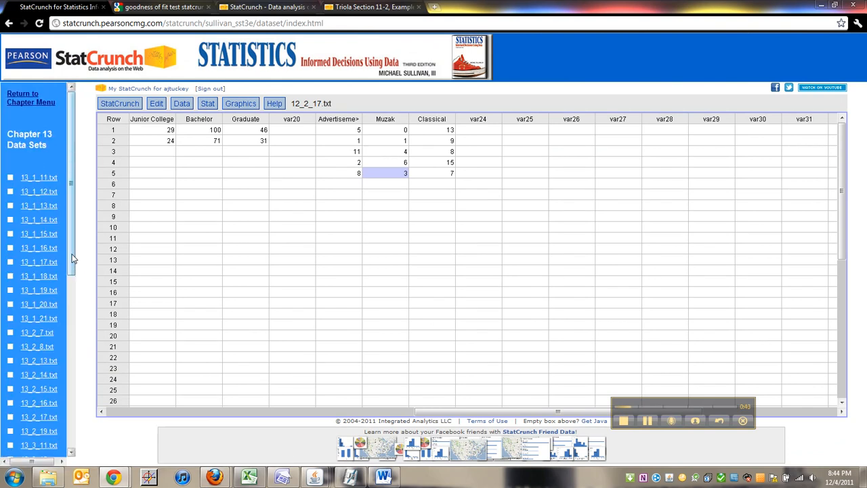
left_click(40, 235)
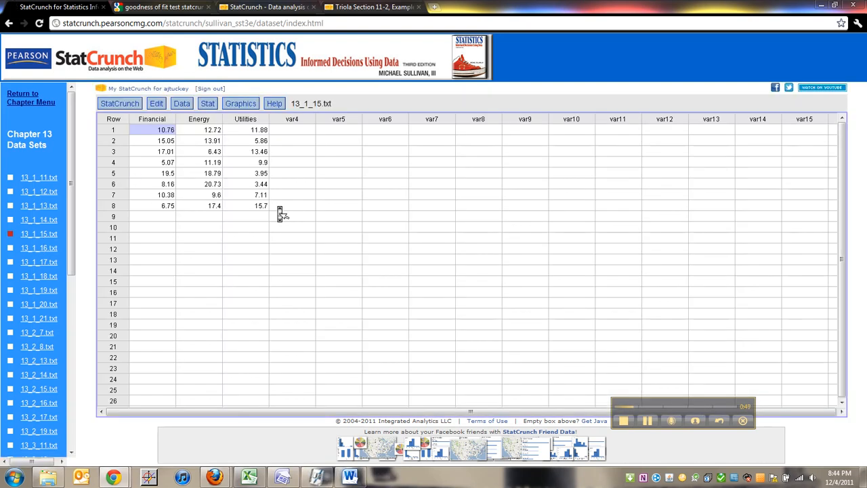
- Copy all eight rows of the Financial, Energy and Utilities data with their headings into Excel, starting at cell A1
left_click(207, 219)
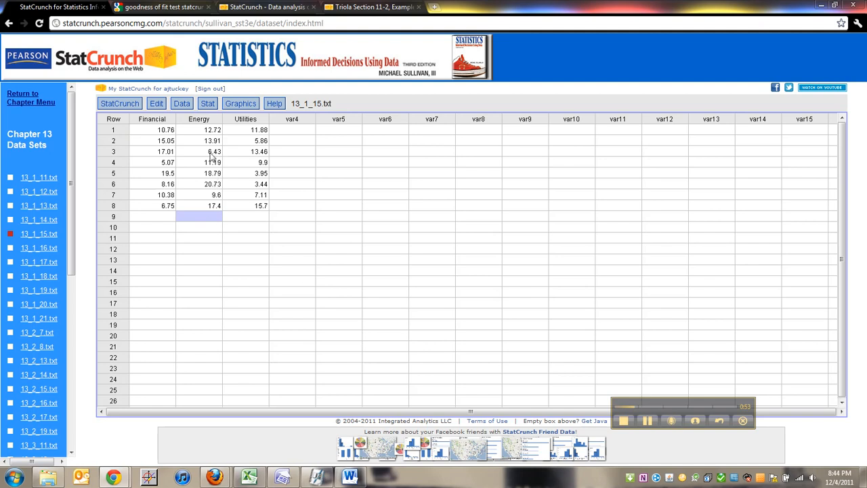
left_click_drag(162, 129, 261, 205)
left_click(262, 207)
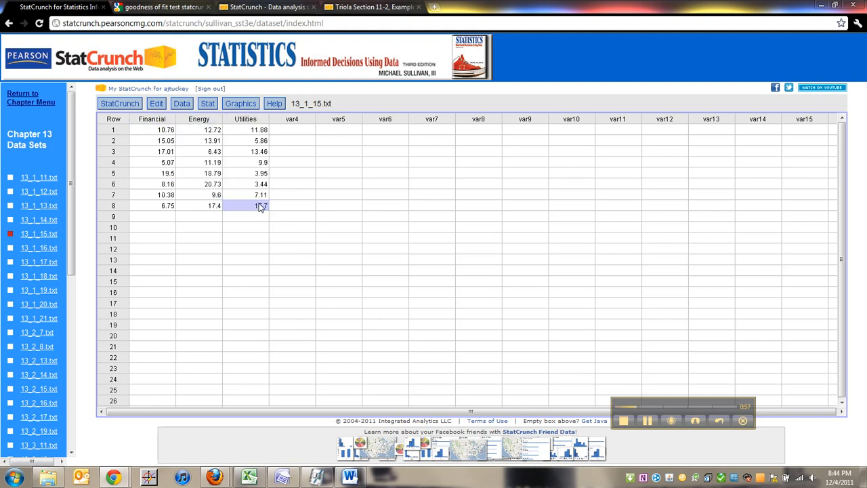
left_click_drag(163, 129, 262, 210)
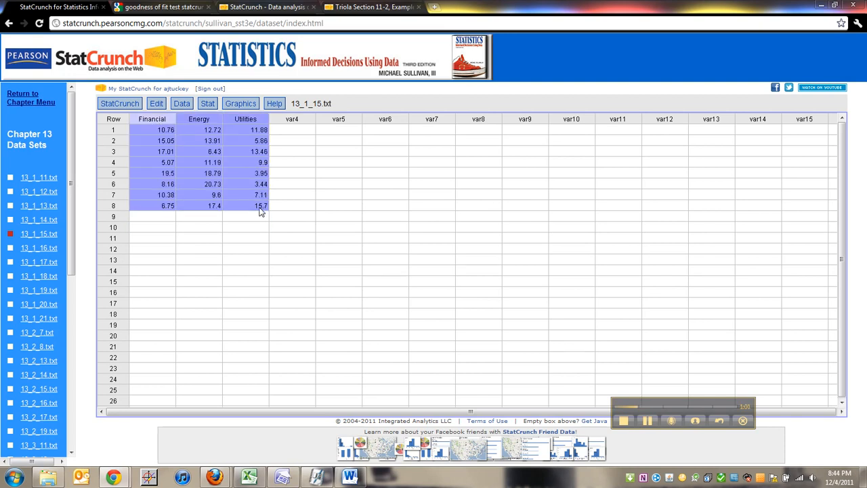
left_click(248, 478)
type("Financial\tEnergy\tUtilities 10.76\t12.72\t11.88 15.05\t13.91\t5.86 17.01\t6.43\t13.46 5.07\t11.19\t9.9 19.5\t18.79\t3.95 8.16\t20.73\t3.44 10.38\t9.6\t7.11 6.75\t17.4\t15.7")
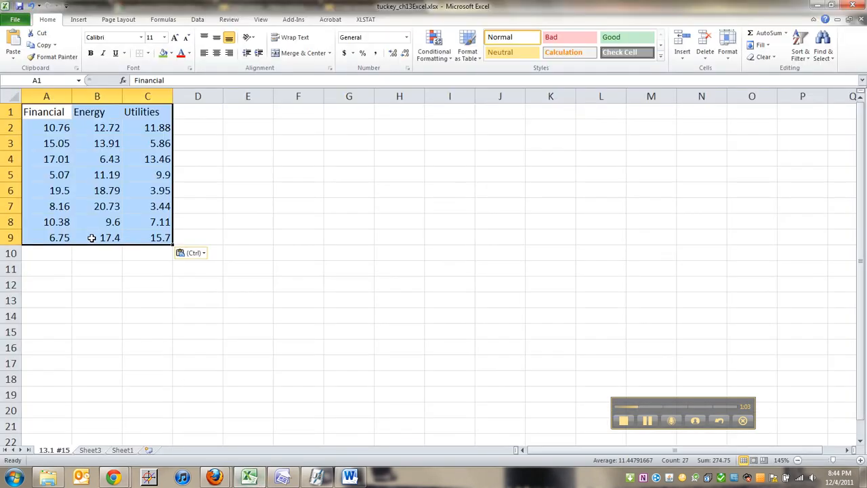
- Make the header row 1 bold
left_click(18, 107)
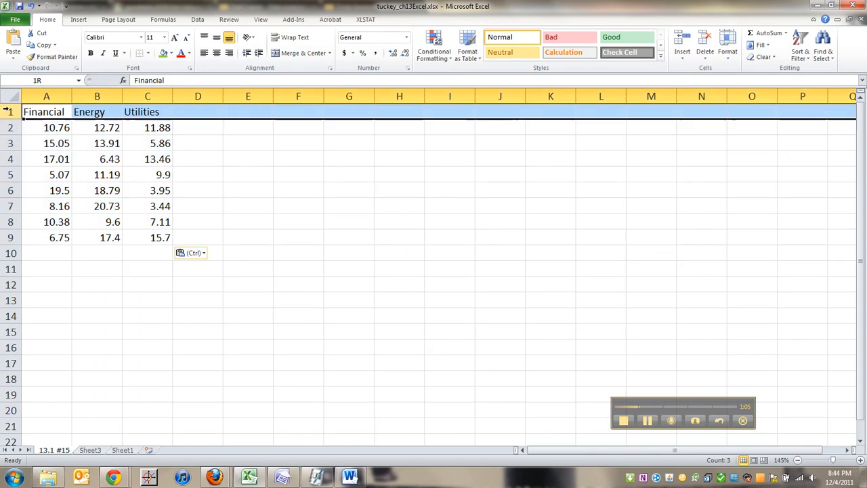
key("ctrl+b")
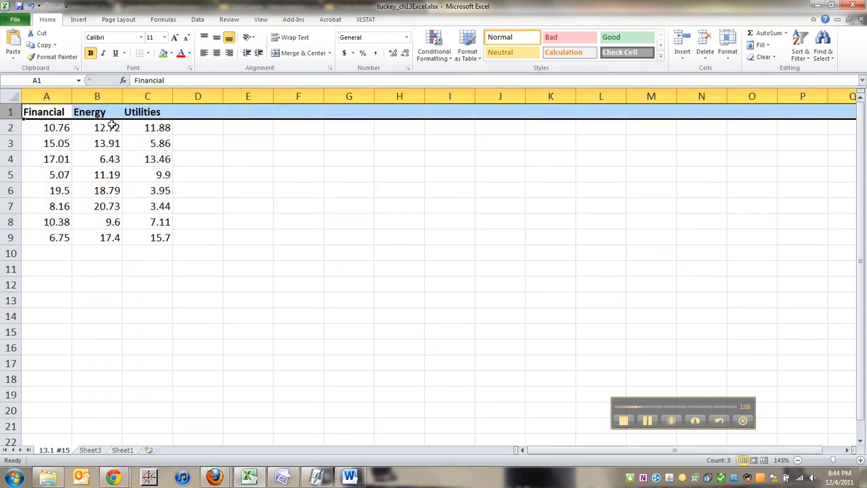
left_click(223, 139)
- Switch to the Statistics e-book in Firefox and read exercise 15, Rates of Return, including parts (a) to (d)
mouse_move(214, 477)
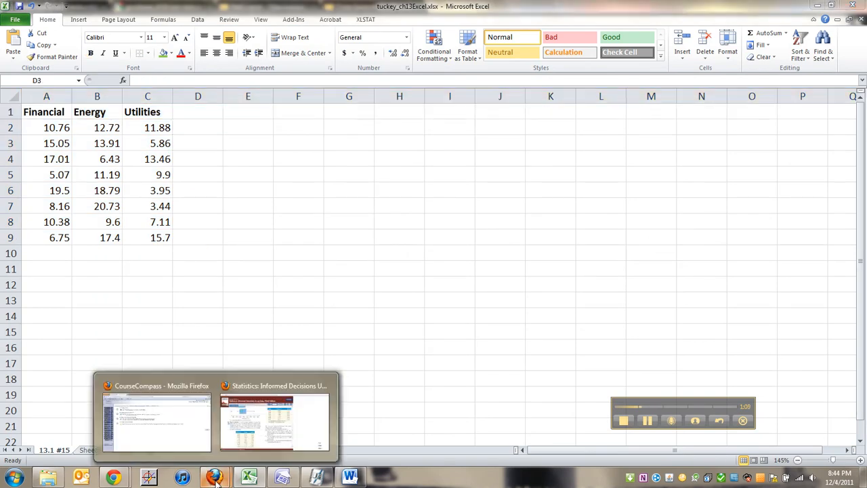
left_click(275, 417)
scroll(344, 267, "down", 2)
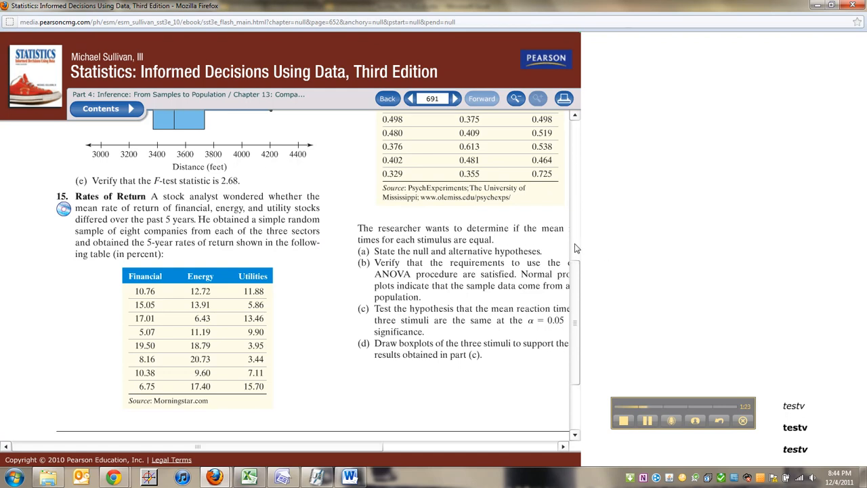
scroll(575, 249, "up", 5)
scroll(575, 249, "up", 2)
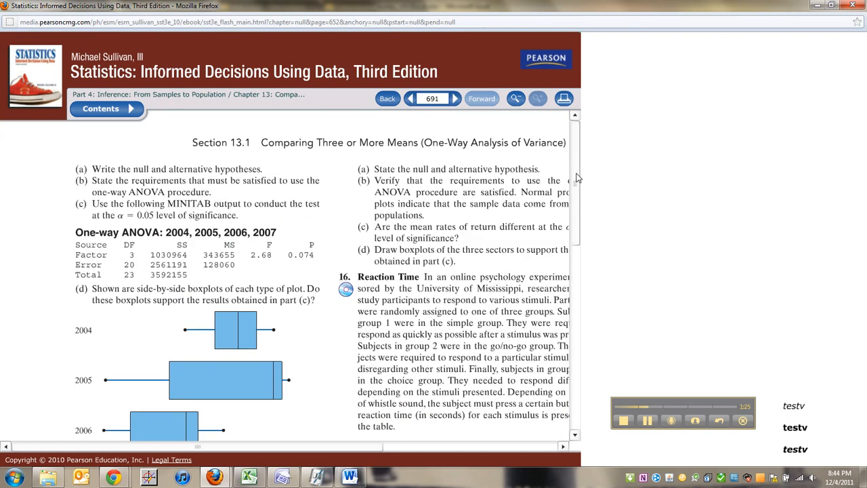
left_click_drag(278, 450, 388, 450)
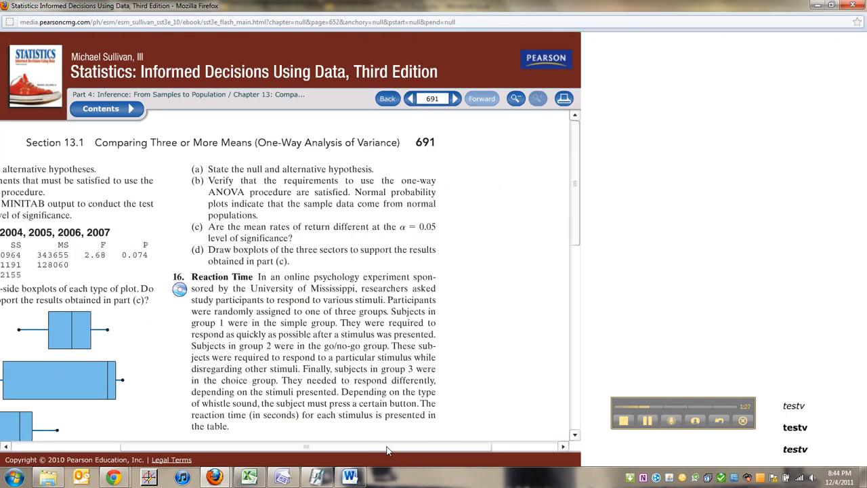
- Back in Excel, enter the heading "Step 1:" in E1 and the label "Null" in E2
left_click(249, 477)
left_click(280, 111)
key("Left")
type("Step 1:")
key("Return")
type("Null")
key("Tab")
- Enter the null hypothesis "mean (financial) = mean (energy) = mean (utilities)" in F2
type("the")
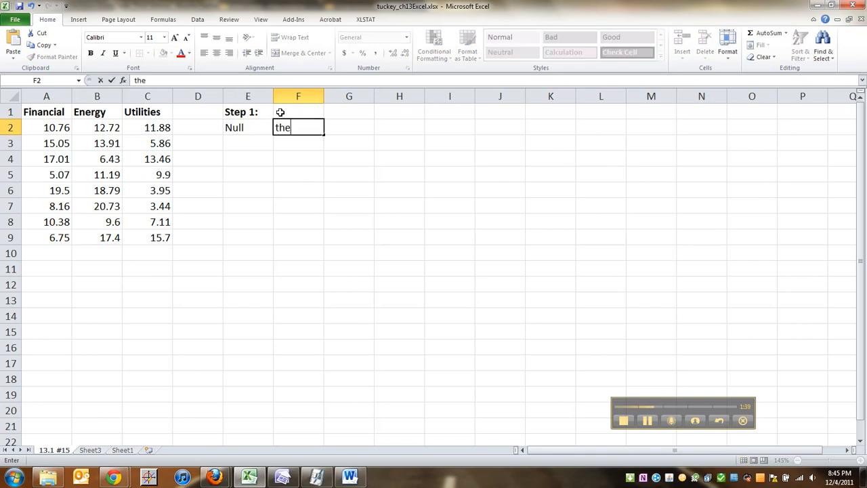
key("BackSpace")
key("BackSpace")
type("mean (financia")
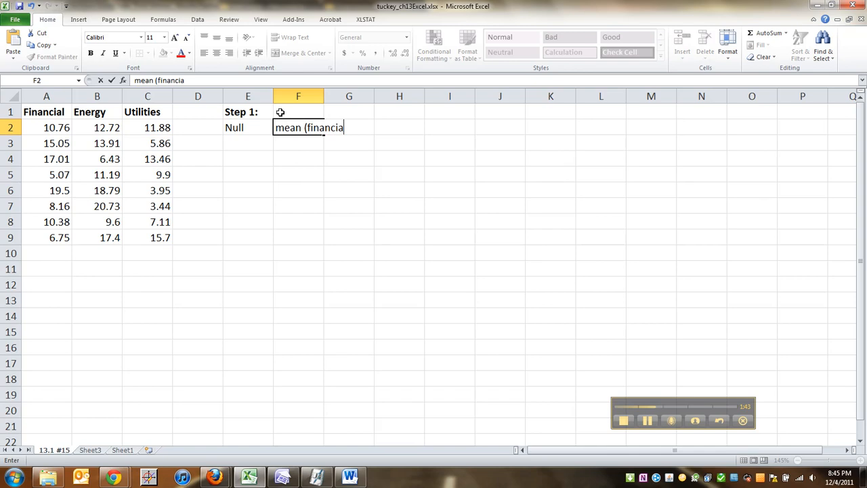
type("l) = mean *energy) = mean (utilities)")
key("Return")
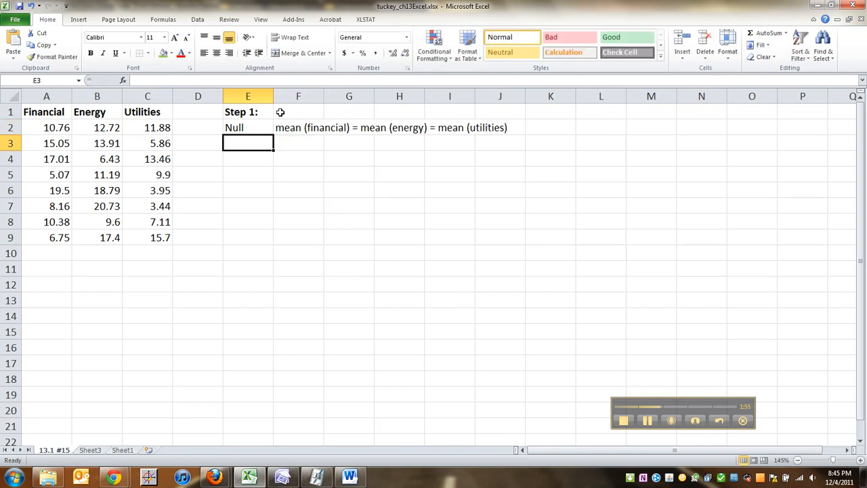
- Enter "Alternative" in E3 and "at least one of the means is different" in F3, and widen column E to fit
type("Alternative")
key("Tab")
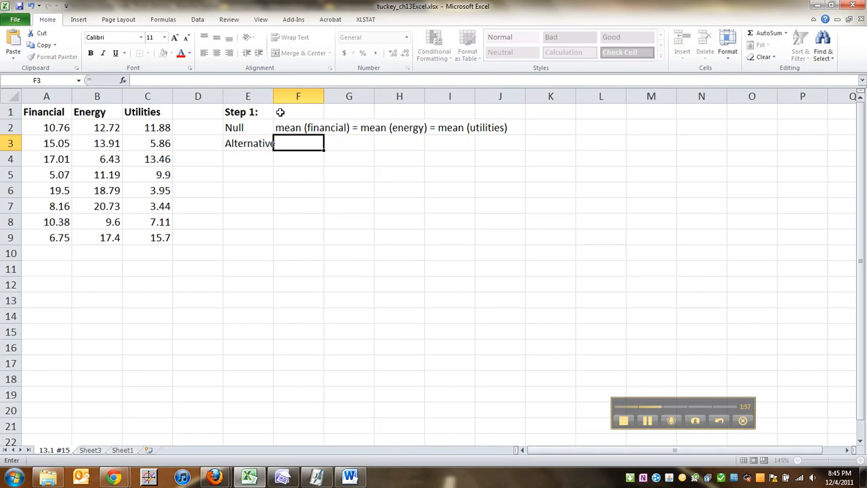
type("at least on")
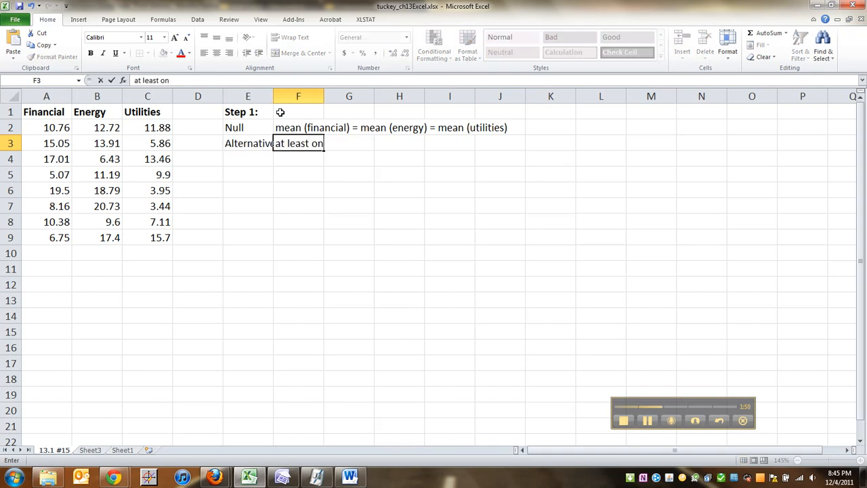
type("e of the mean sis different")
key("Return")
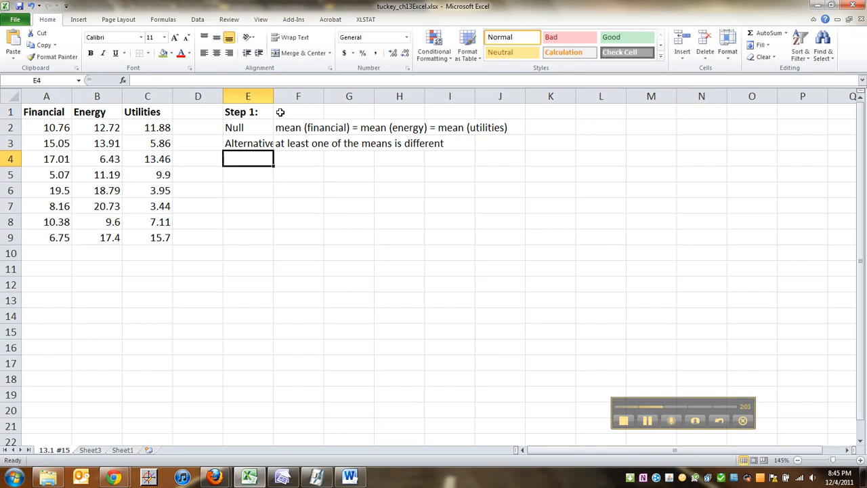
double_click(273, 102)
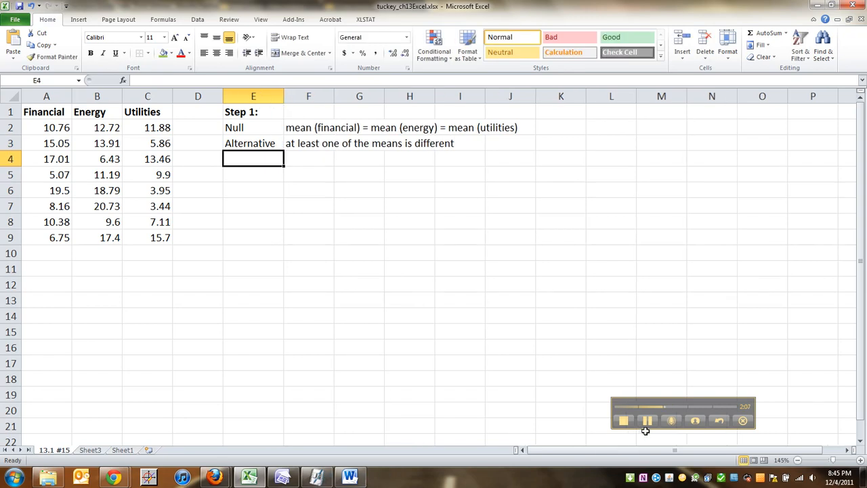
- Enter a bold heading "Step 2:" in E5 and the label "alpha" in E6
key("Down")
key("ctrl+b")
type("Step 1")
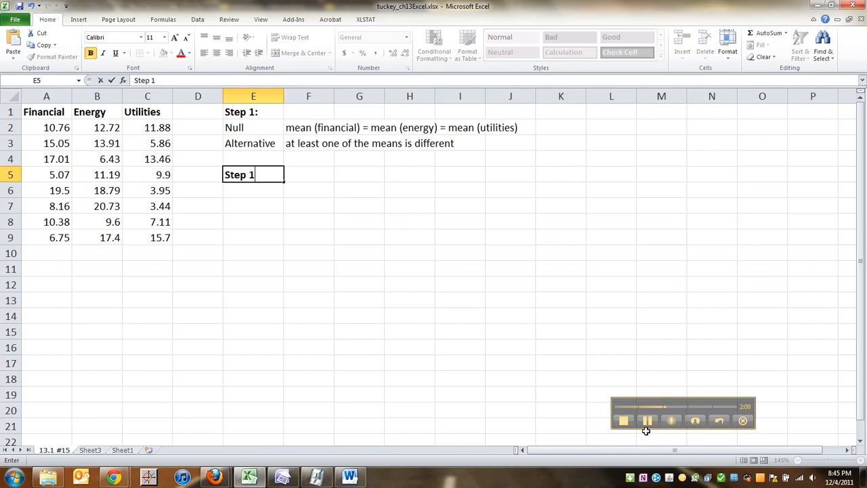
key("Return")
type("alpha")
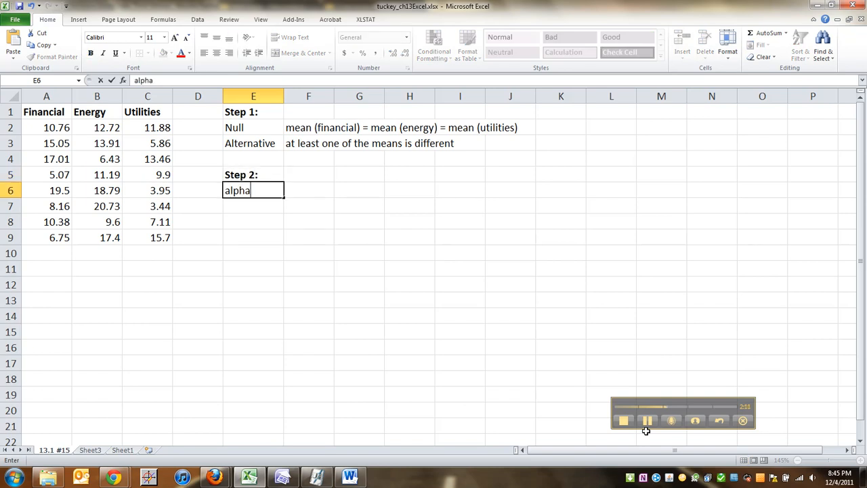
key("Tab")
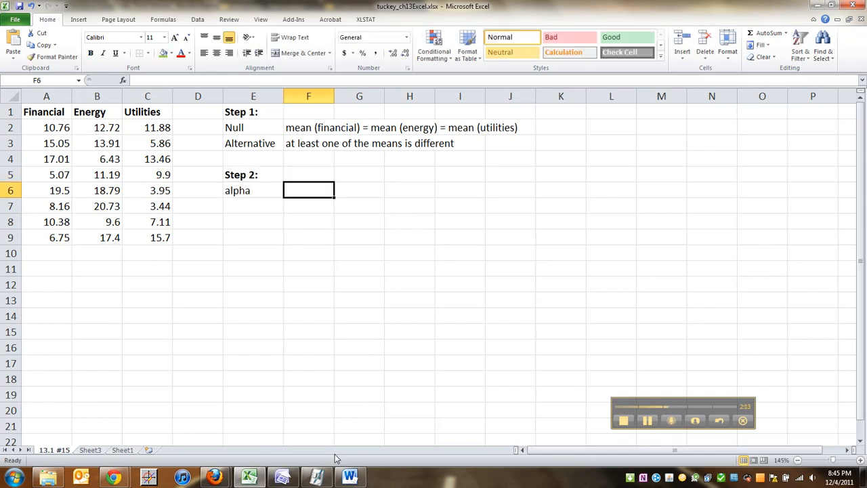
- Switch to the statistics e-textbook in Firefox and look up the significance level given in part (c) of the exercise
mouse_move(213, 474)
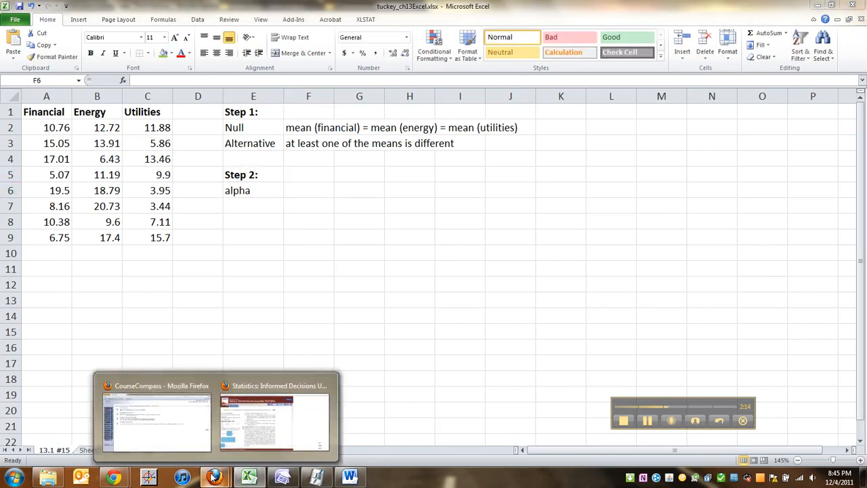
left_click(265, 421)
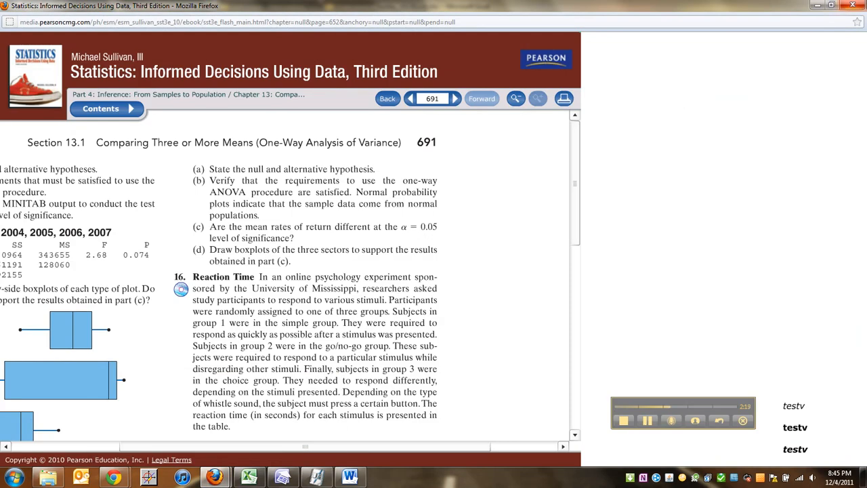
left_click(816, 5)
- Back in Excel, enter the alpha value 0.05 in F6 and clear the stray entry in E7
type("0")
key("Return")
type(".")
key("Left")
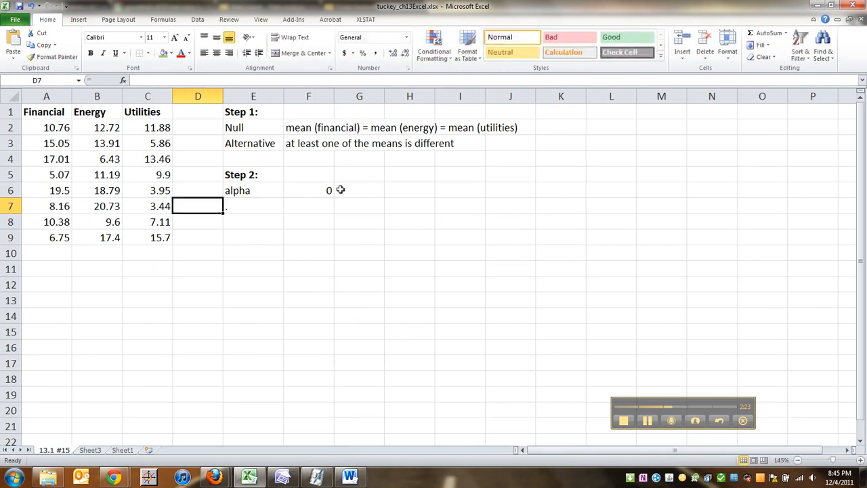
type("0")
key("Right")
key("BackSpace")
key("Right")
key("Up")
type("0.05")
key("Return")
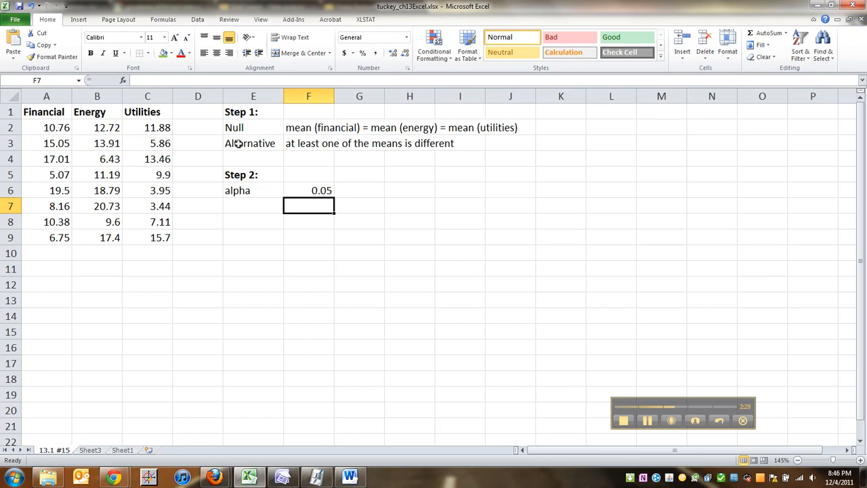
- Enter the part label "a)" in D2 beside the null hypothesis
left_click(205, 127)
type("a")
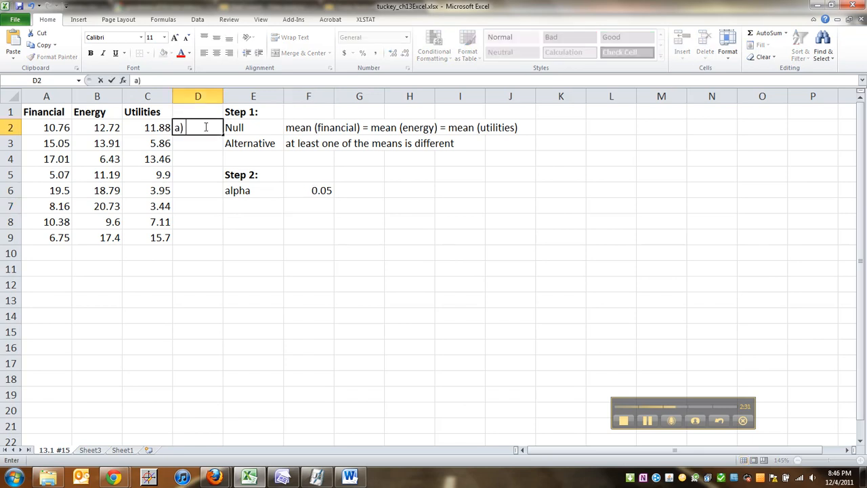
type(")")
left_click(252, 127)
- Shade the Step 1 block D1:K3 light grey and bold the "a)" label in D2
left_click_drag(198, 112, 551, 140)
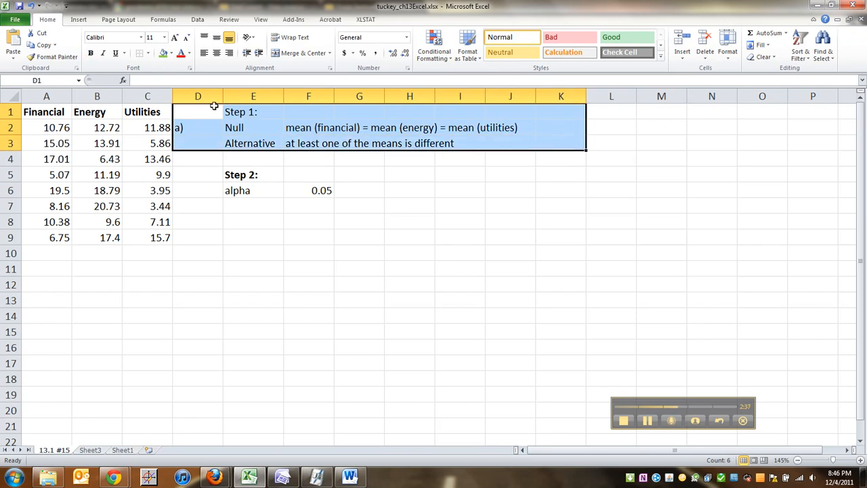
left_click(171, 53)
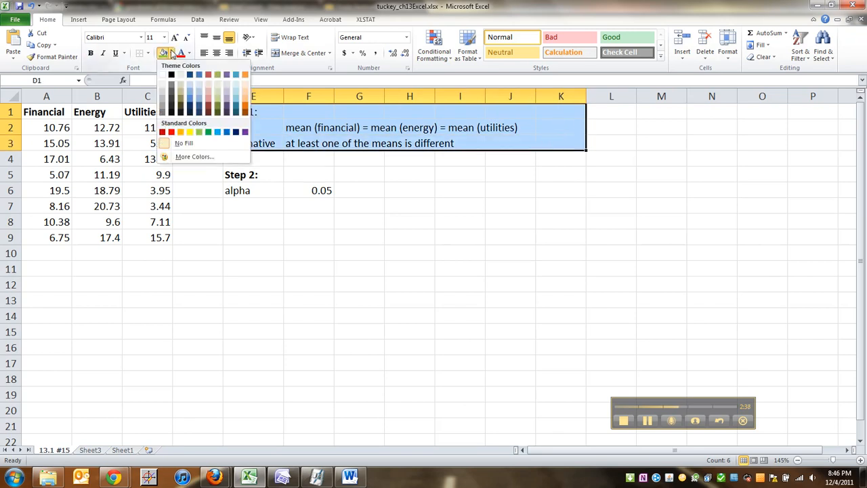
left_click(162, 95)
left_click(248, 189)
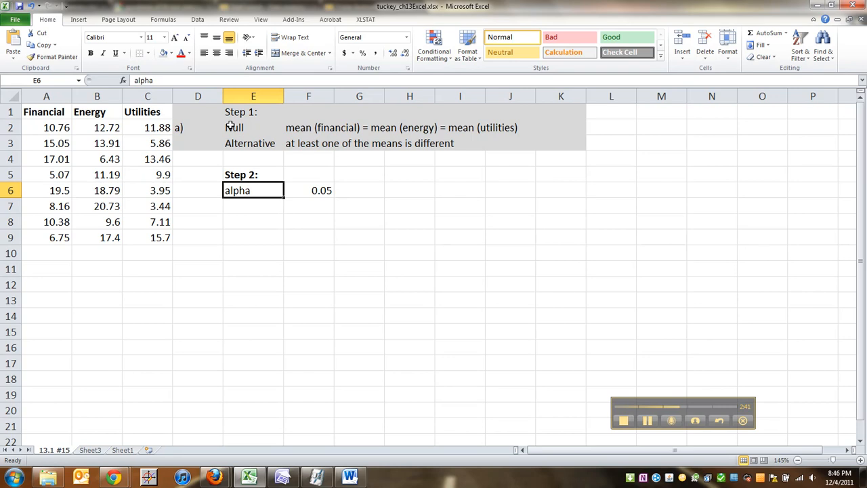
left_click(207, 125)
key("ctrl+b")
- Insert blank cells at D5:H10, shifting the Step 2 block down
left_click_drag(212, 174, 399, 251)
right_click(399, 252)
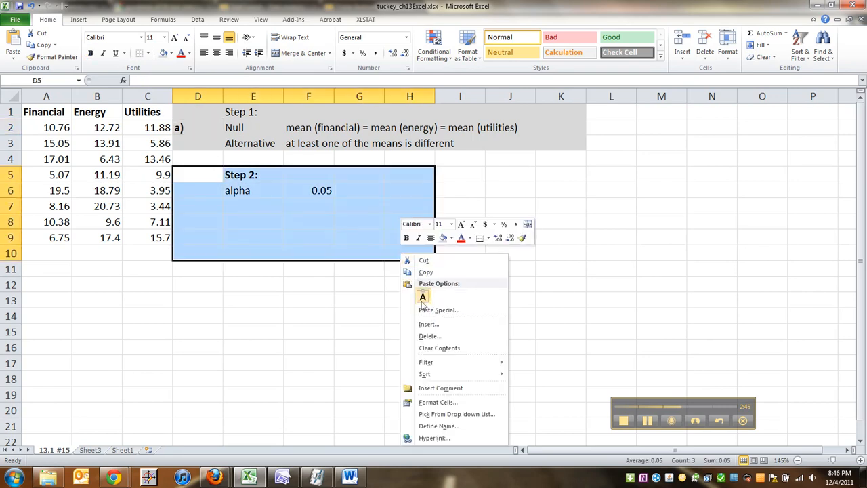
left_click(428, 326)
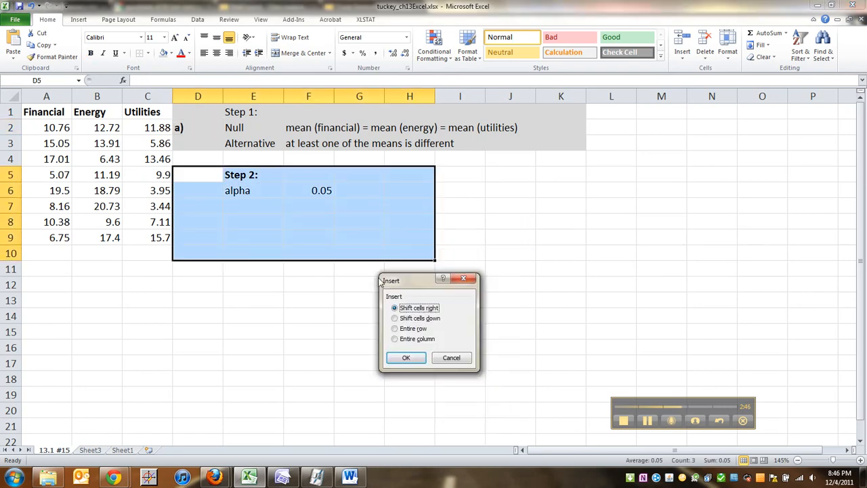
left_click(420, 318)
key("Return")
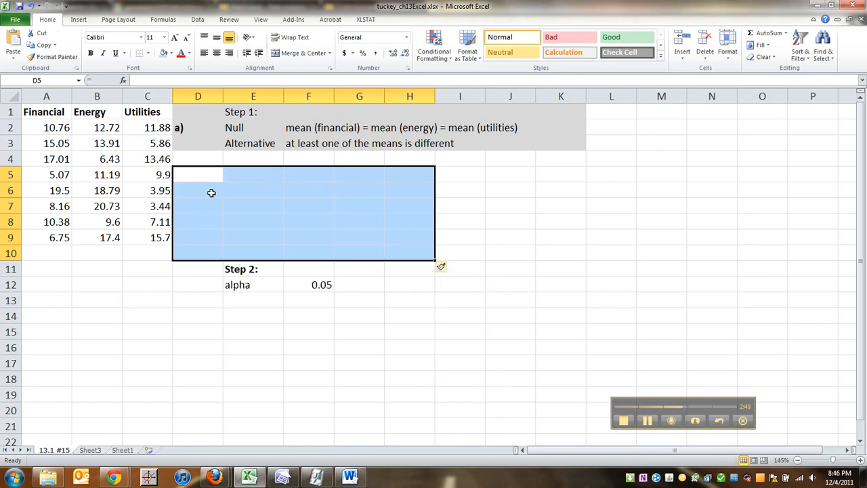
- Enter the part label "b)" in D5 and the heading "Verify requirments" in E5
left_click(225, 174)
key("Left")
type("b")
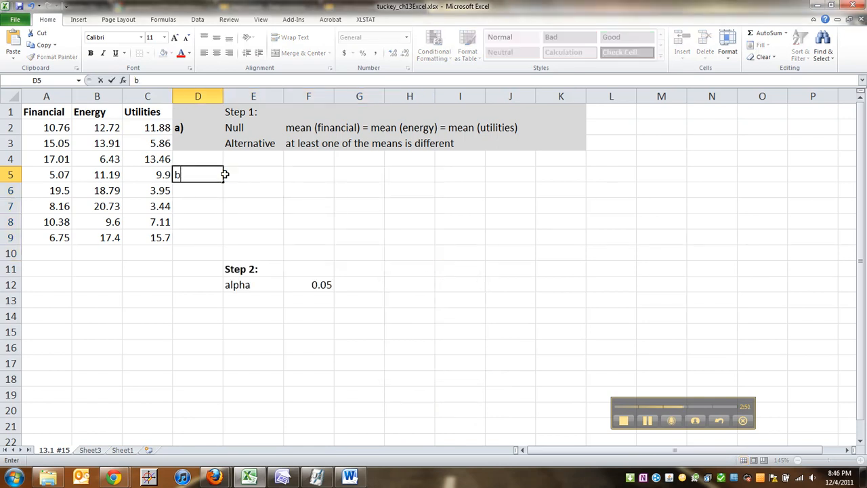
type(")")
key("Right")
type("V")
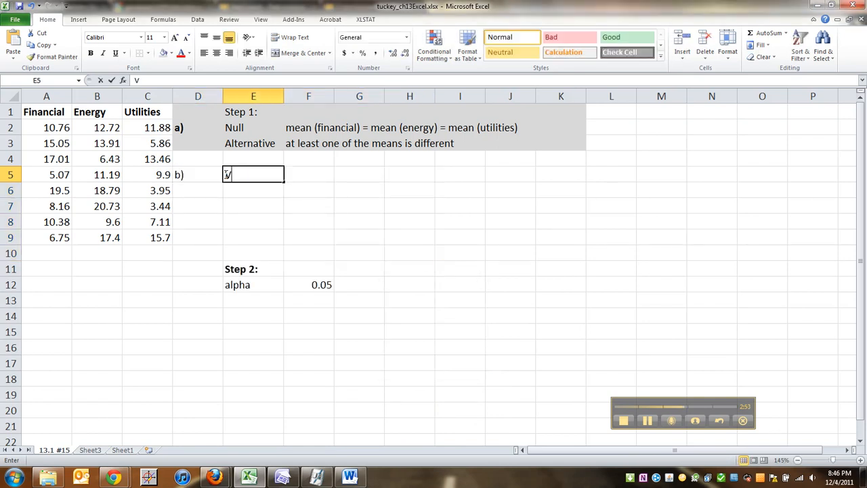
type("erify requirments")
key("Return")
key("Left")
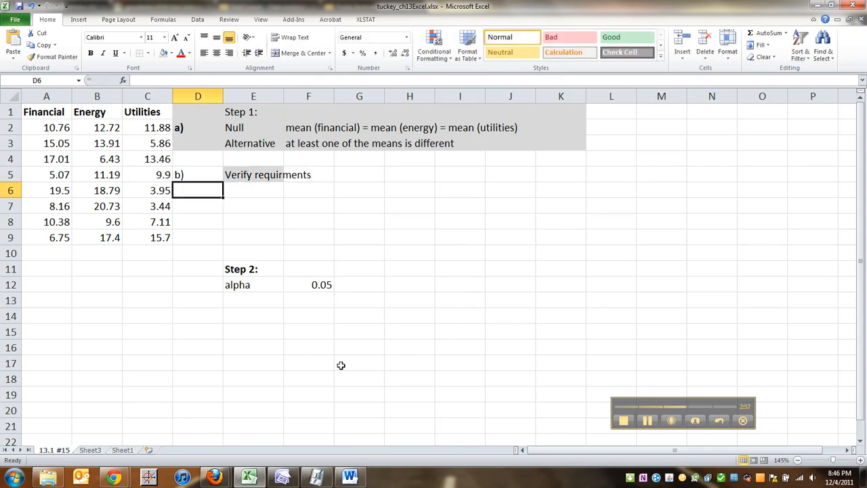
- Switch to the chapter 13 notes in Word and read the requirements of a one-way ANOVA test
left_click(251, 160)
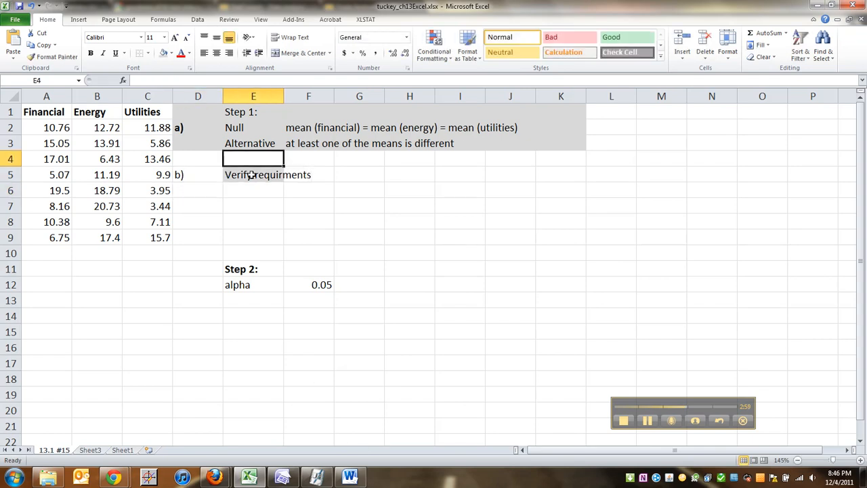
left_click(251, 174)
left_click(646, 420)
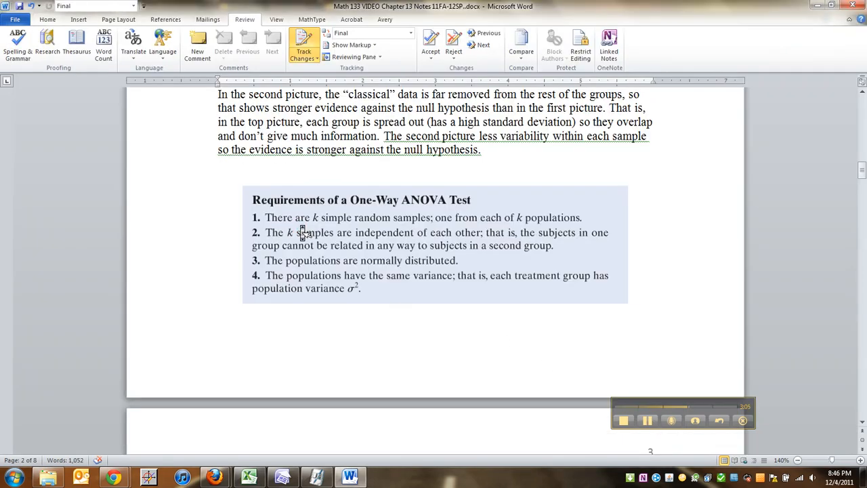
scroll(300, 227, "down", 1)
scroll(336, 232, "down", 1)
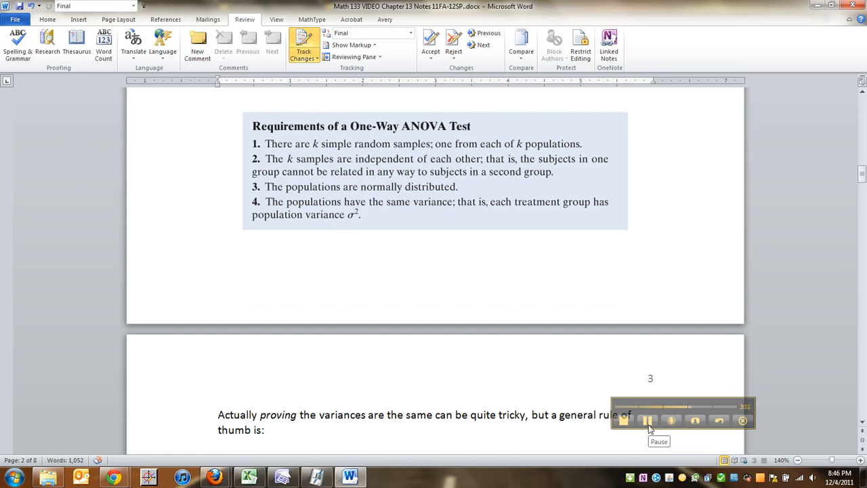
left_click(647, 421)
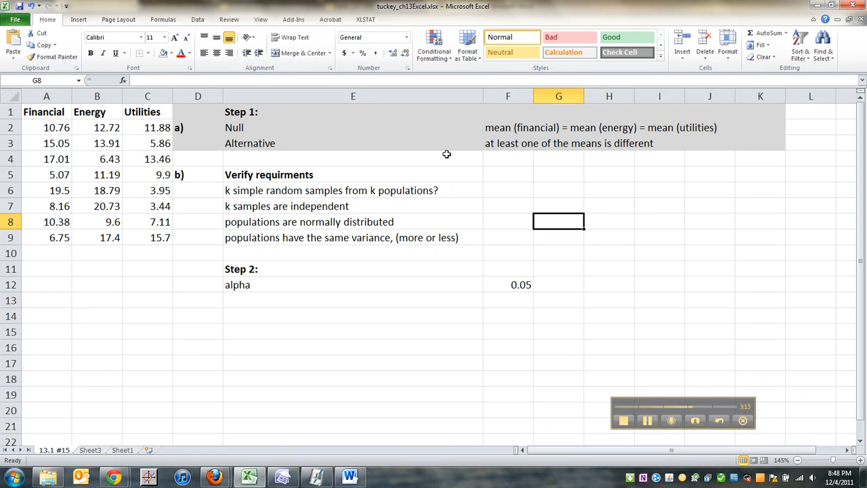
- Back in Excel, answer the simple random samples requirement in F6 with "Yes, 3 samples from 3 populations"
left_click(507, 186)
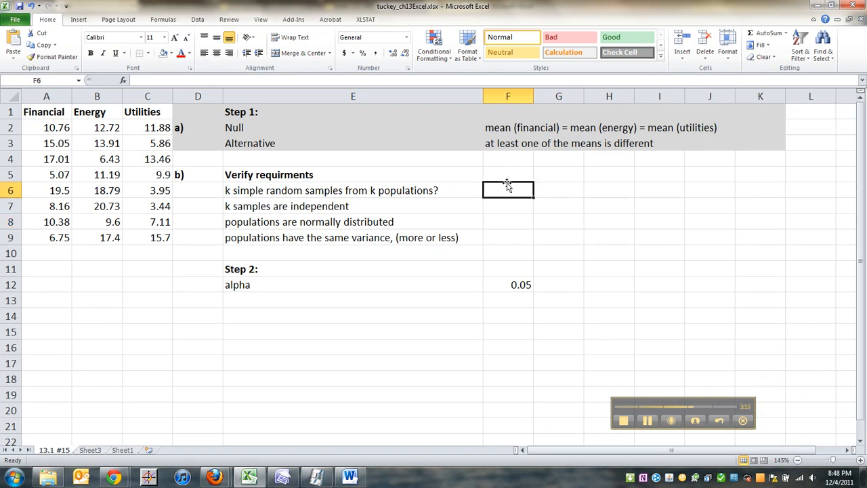
type("Yes, 3")
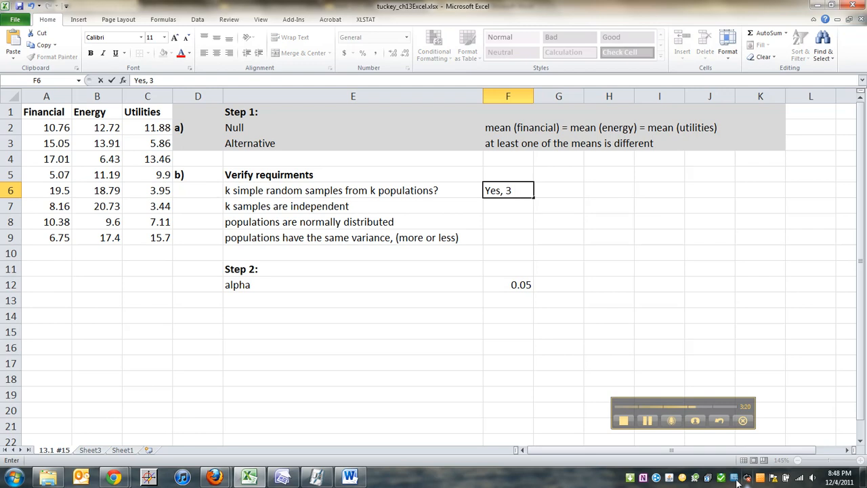
left_click(648, 421)
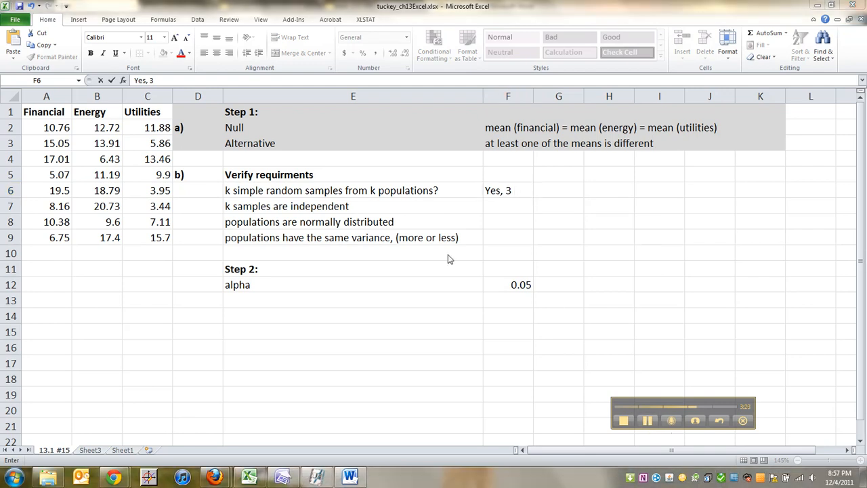
left_click(504, 212)
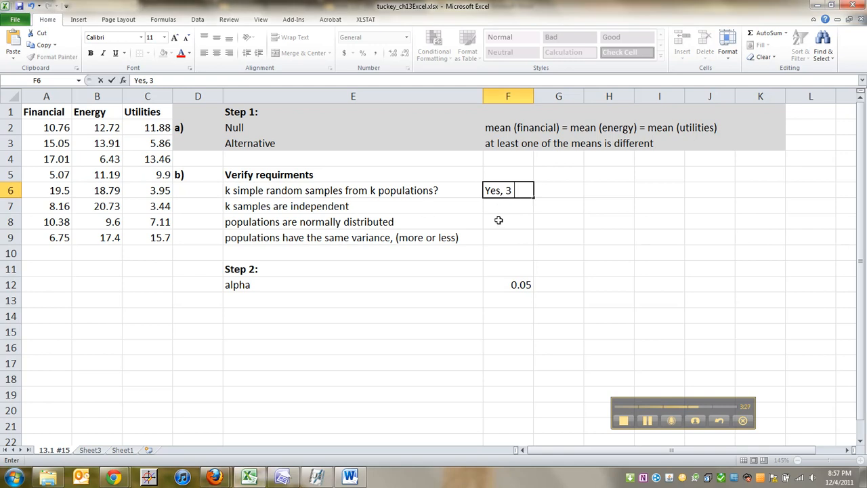
key("Return")
left_click(508, 185)
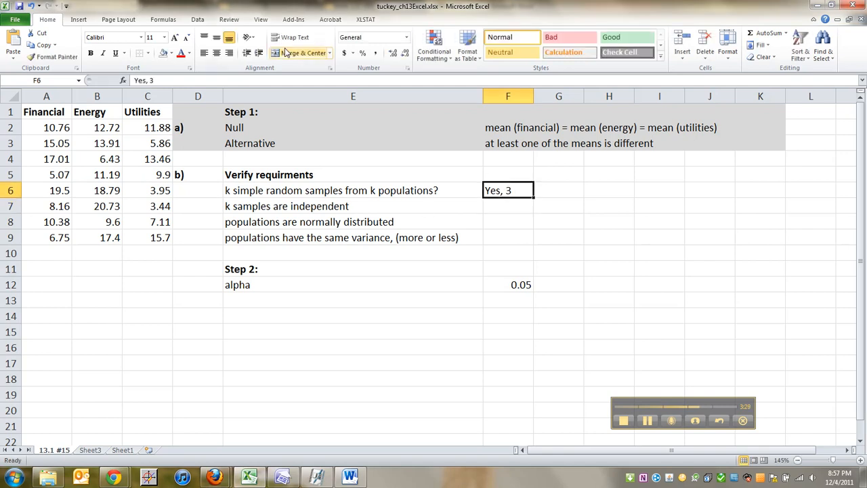
left_click(241, 79)
type("samples from")
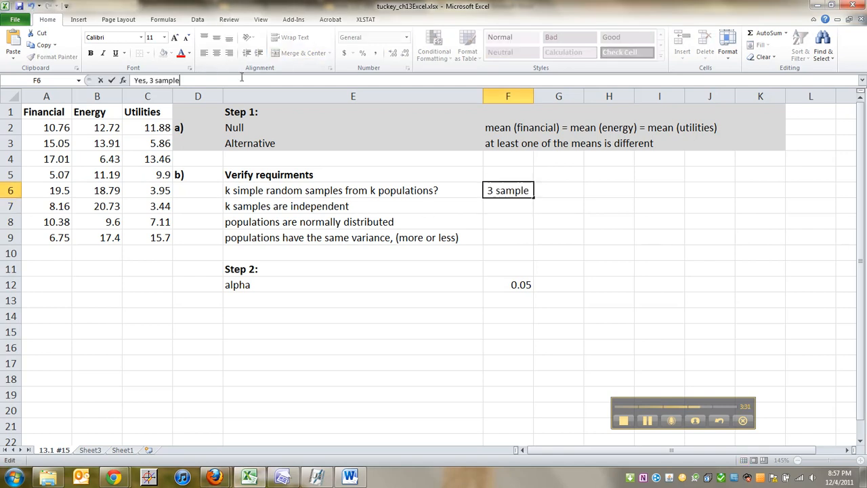
type("opulations")
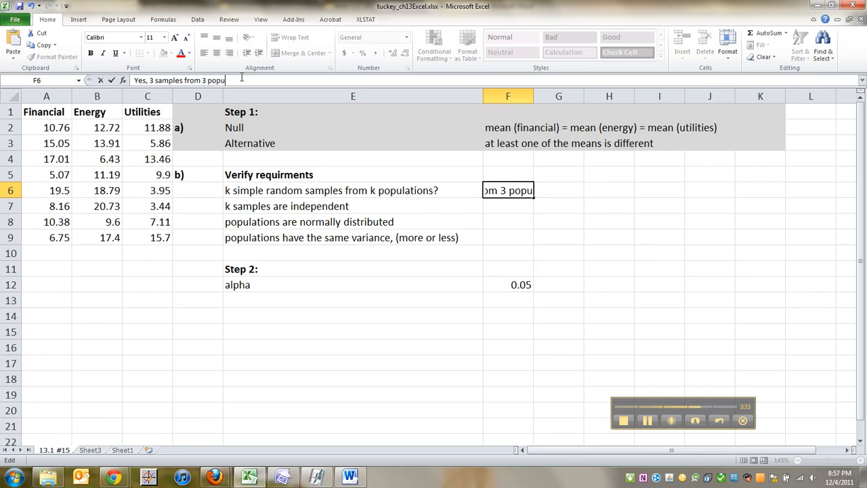
key("Return")
- Answer the independence requirement in F7 with "Yes, financial stocks are independent of energy"
type("EY")
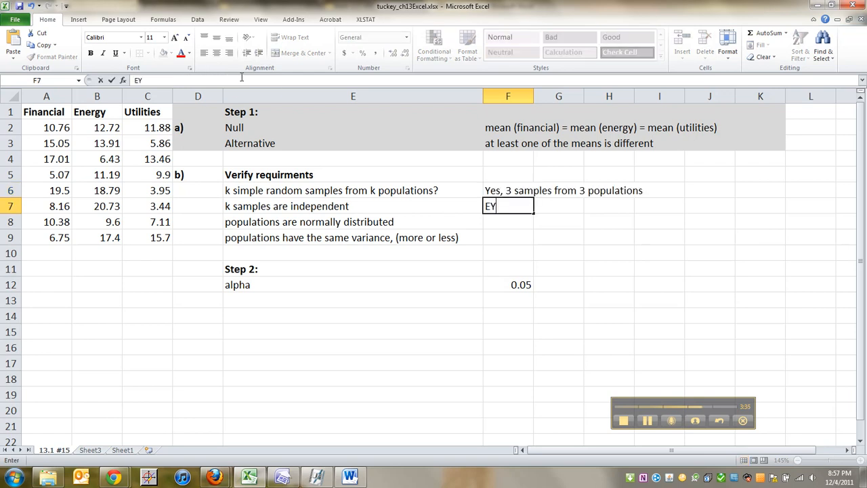
type("Yes, ")
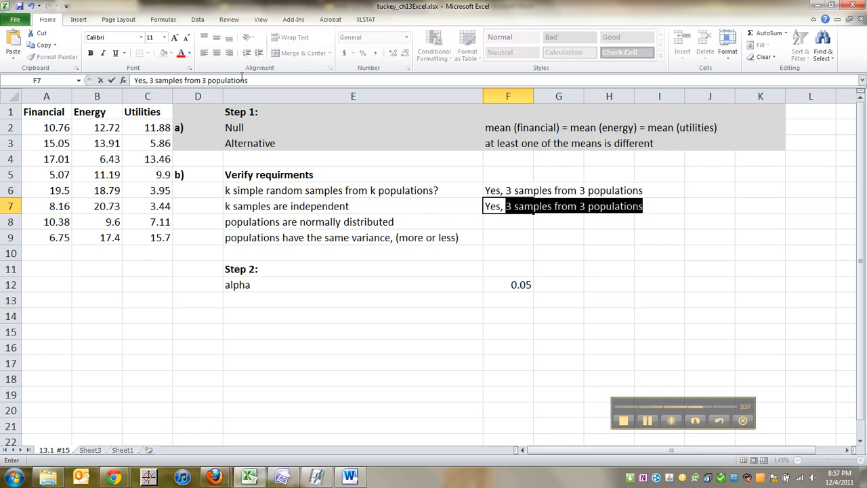
type("FG")
key("BackSpace")
key("BackSpace")
type("finan")
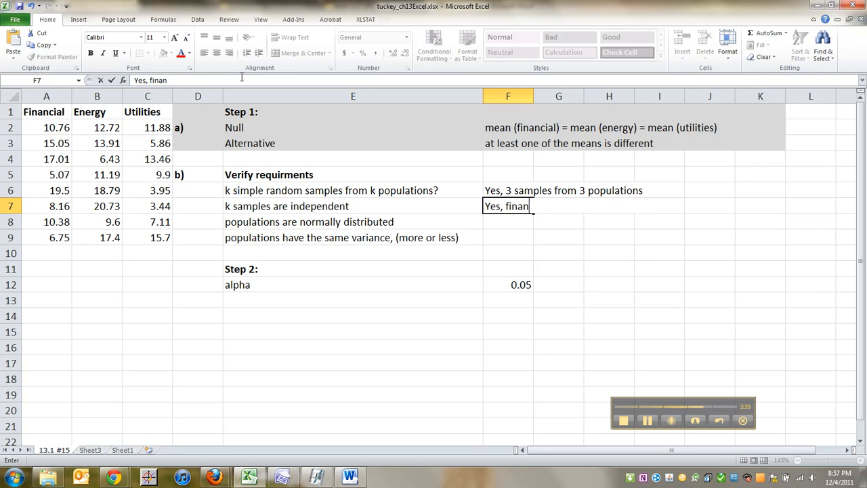
type("cial stocks are ")
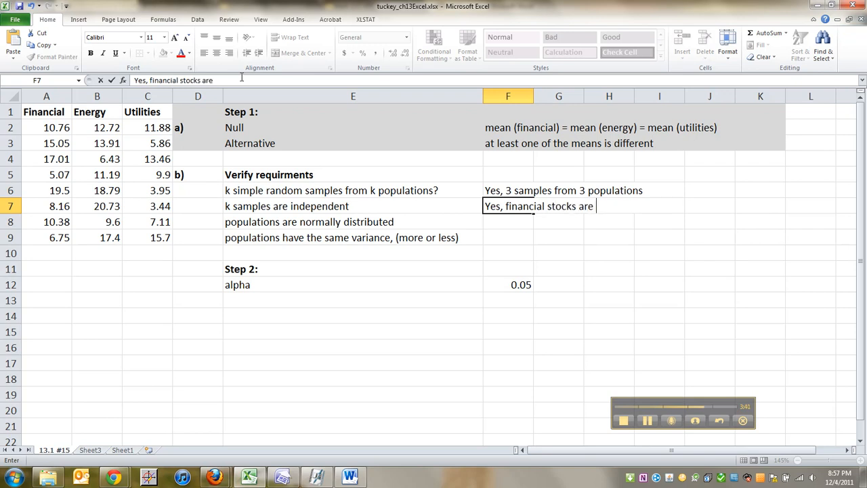
type("independent of energy")
key("Return")
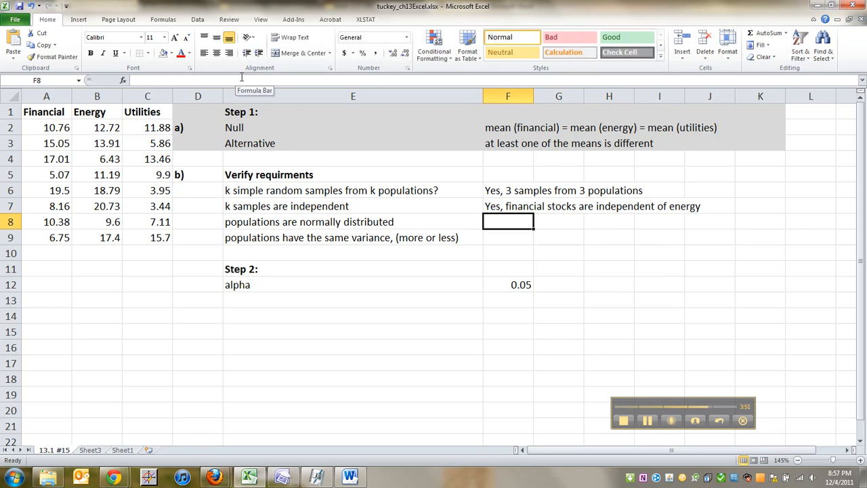
- Check part (b) in the e-textbook, and back in Excel answer the normality requirement in F8 with "Yes, because the problem states this"
left_click(648, 420)
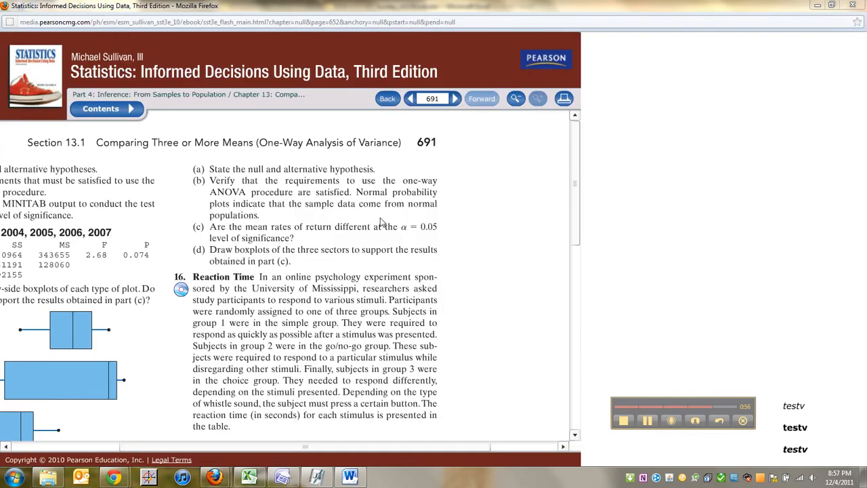
key("alt+Tab")
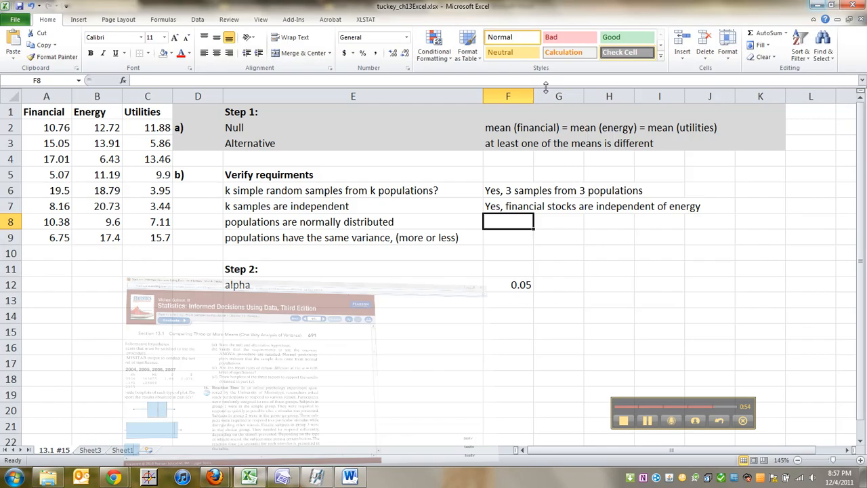
type("Yes, beca")
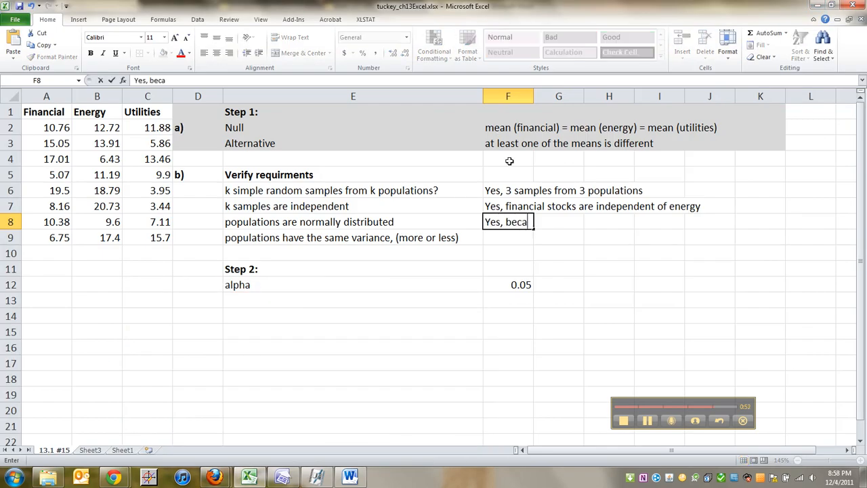
type("use the probaems  sat")
key("BackSpace")
key("BackSpace")
type("tates thi")
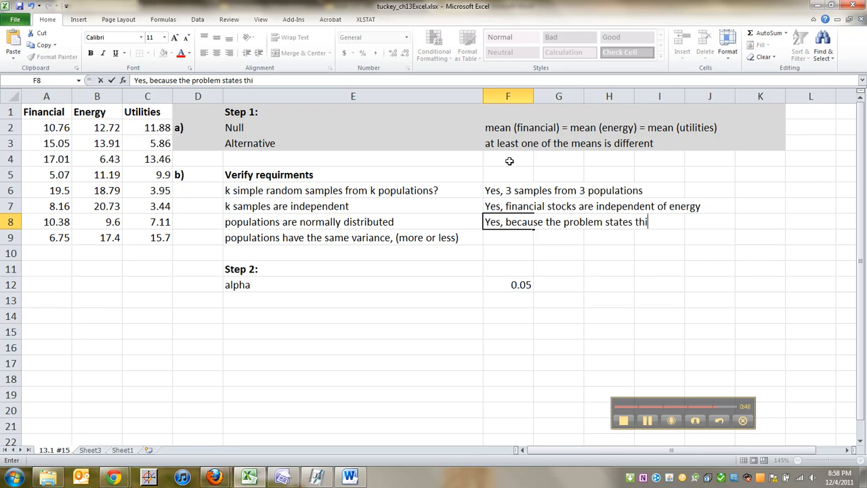
type("s")
key("Return")
left_click(498, 219)
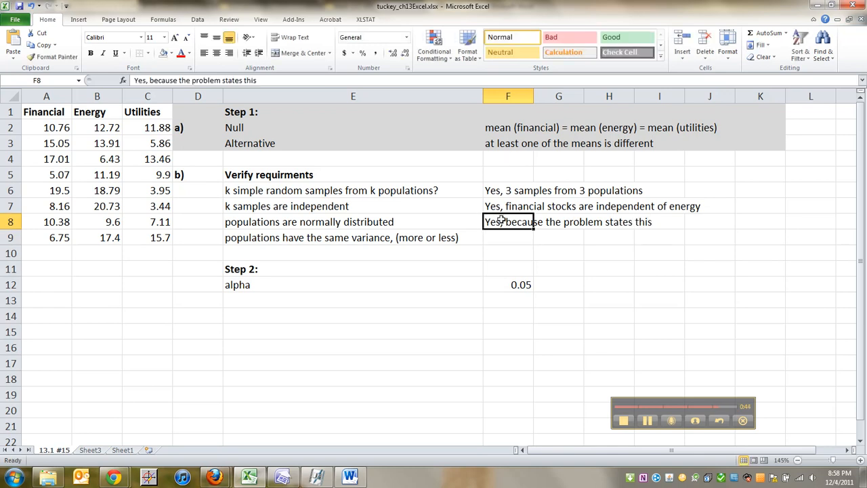
- Calculate the sample variance of the financial returns A2:A9 in A10 with the VAR.S function
left_click(326, 87)
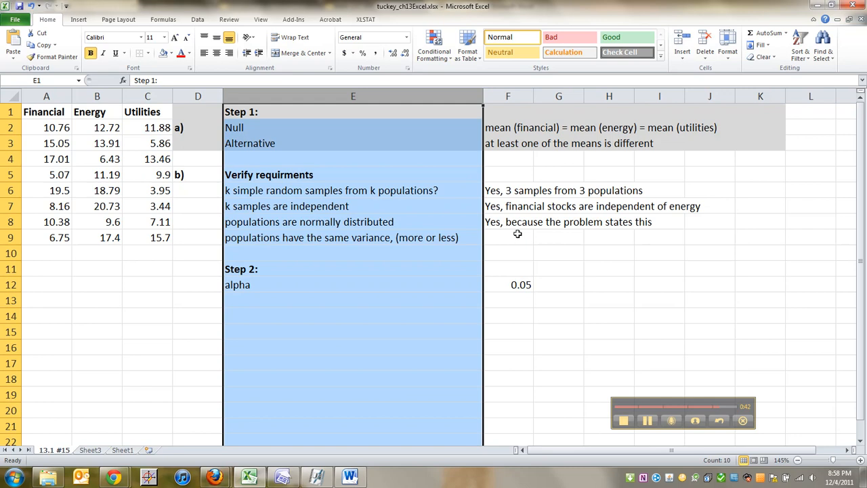
left_click(515, 235)
left_click(59, 253)
type("=var.p")
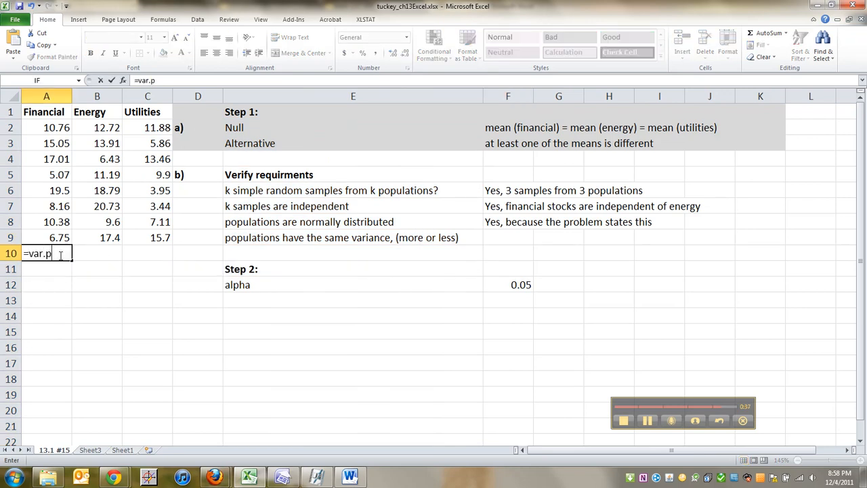
key("BackSpace")
type("S")
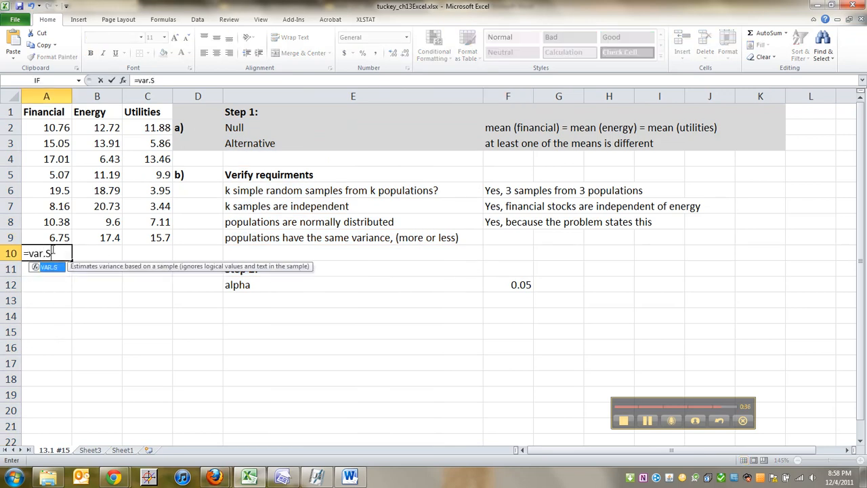
left_click_drag(52, 128, 54, 250)
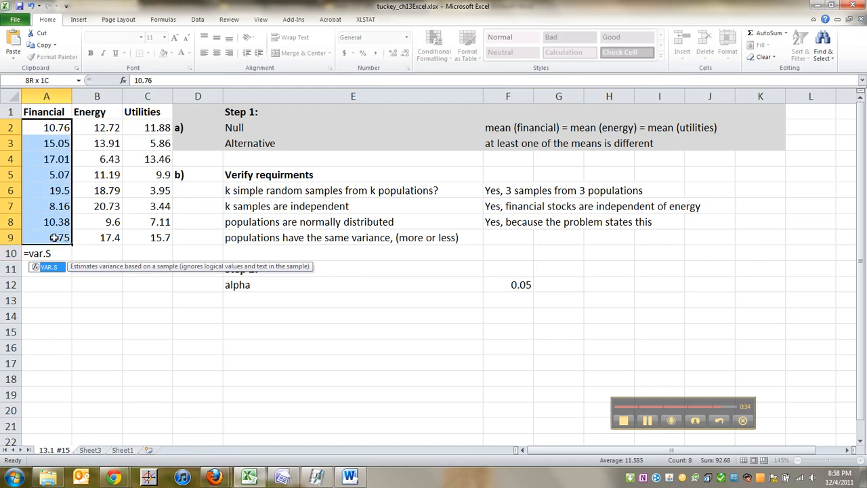
left_click(54, 252)
key("F2")
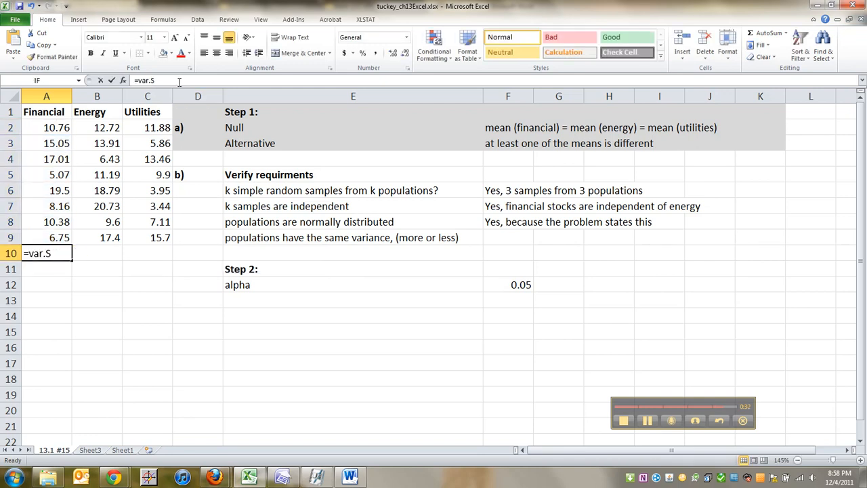
type("(")
left_click_drag(60, 129, 58, 238)
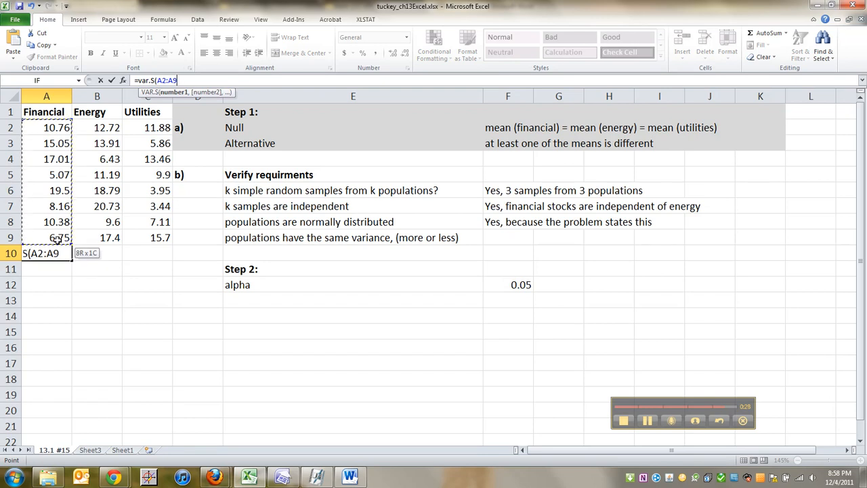
key("Return")
- Copy the variance formula from A10 to B10 and C10 for the energy and utilities returns
key("Up")
key("ctrl+c")
key("Right")
key("ctrl+v")
key("Right")
key("ctrl+v")
key("Down")
key("Up")
- Change F8 to "Yes, because the problem says so" and answer the equal-variance requirement in F9 with "Yes, largest = 26.2525 < 2* smallest"
key("Right")
key("Right")
key("Right")
key("Right")
key("Up")
key("Left")
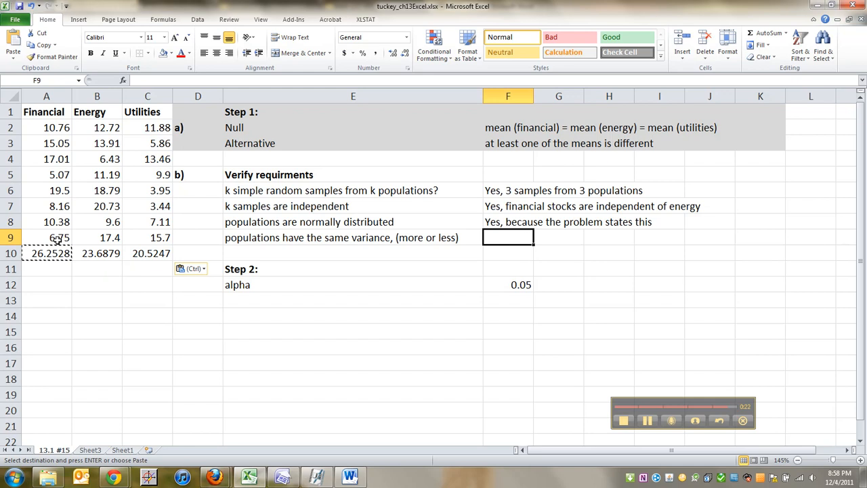
left_click(647, 421)
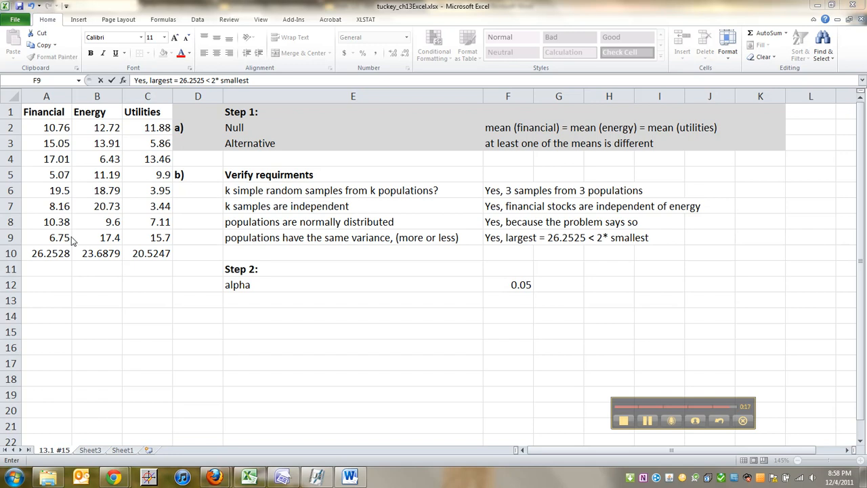
- Calculate twice the utilities variance in C11 with the formula =C10*2
left_click(132, 269)
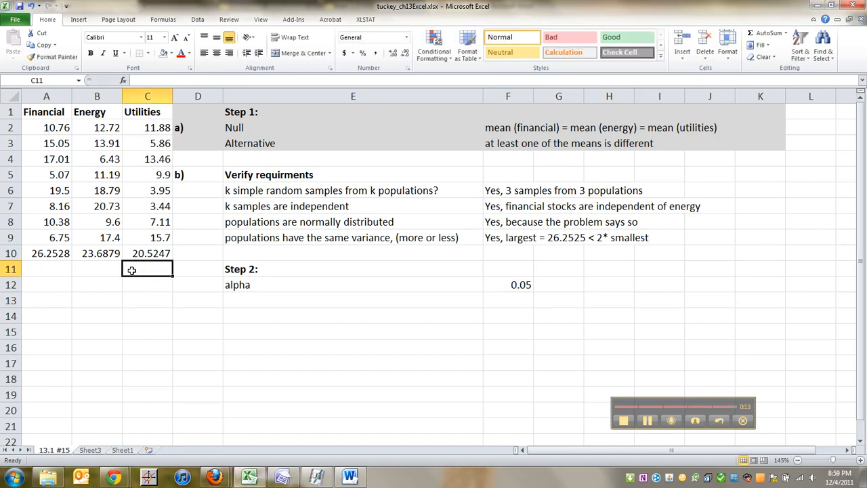
type("=")
left_click(139, 250)
type("*2")
key("Return")
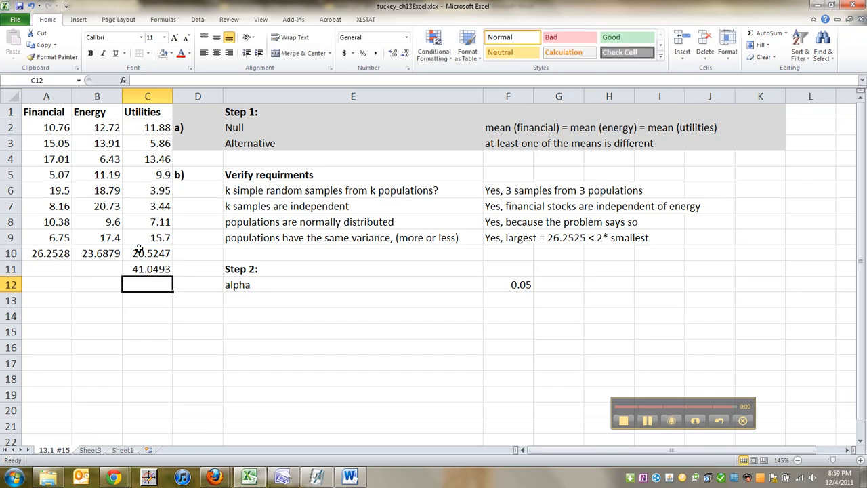